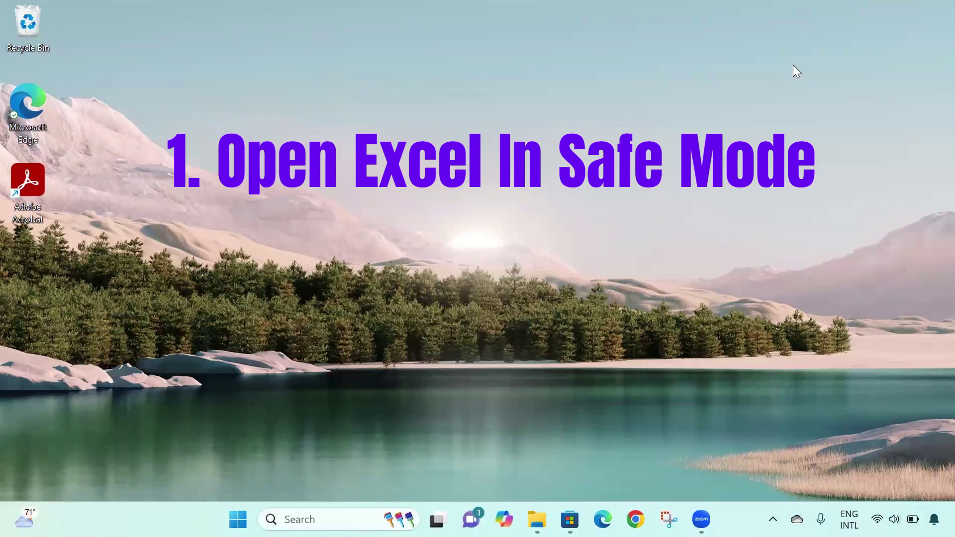
- Run 'excel /safe' from the Run box to launch Excel in Safe Mode
{"action": "key", "text": "super+r"}
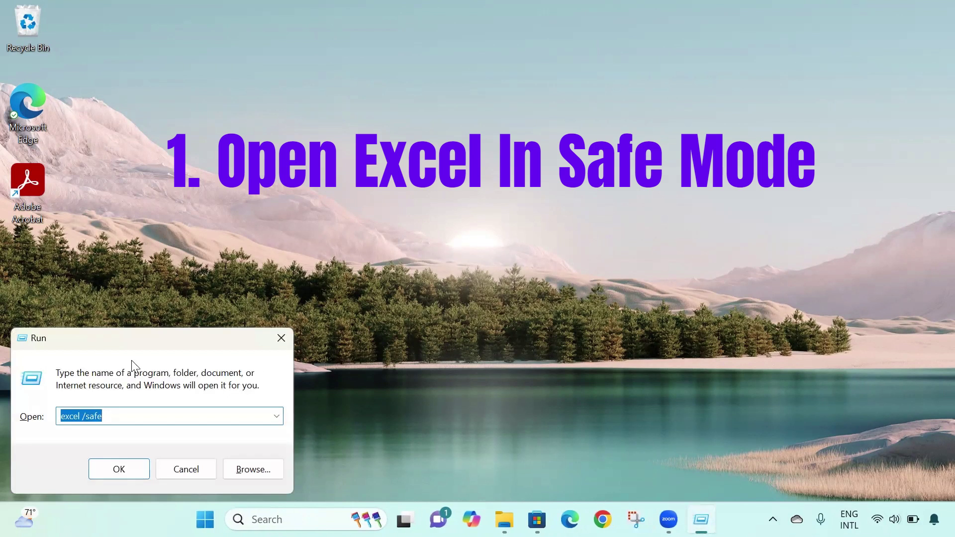
{"action": "left_click", "coordinate": [104, 420]}
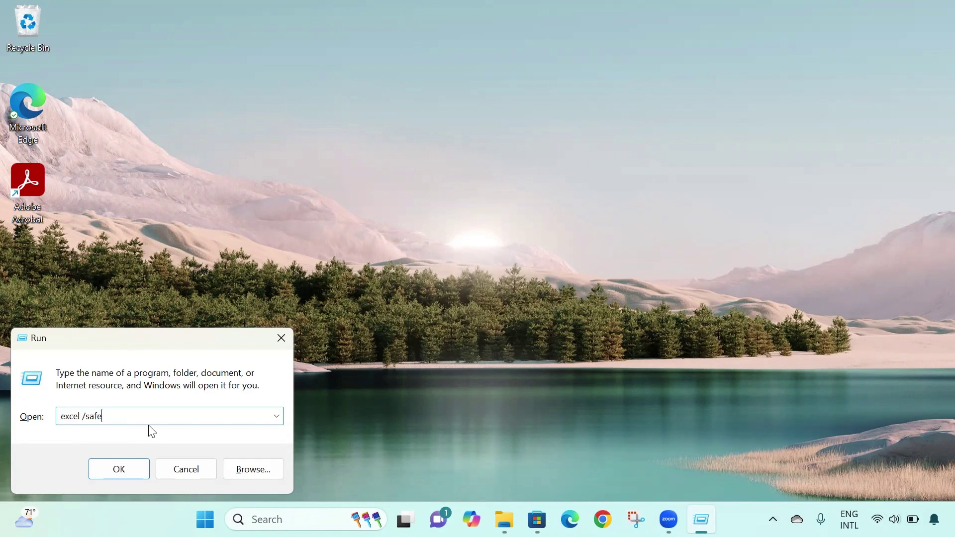
{"action": "left_click", "coordinate": [121, 470]}
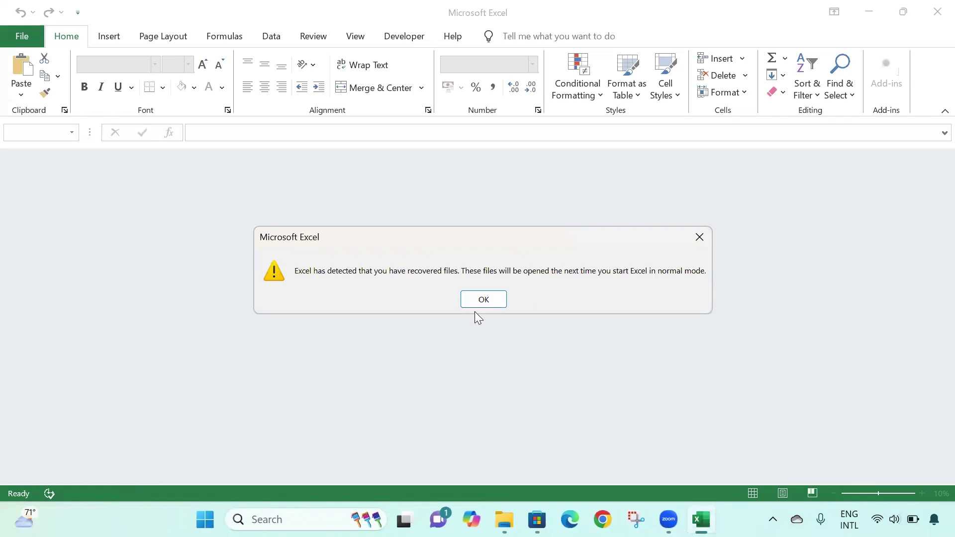
- Dismiss the recovered-files notice to reach the blank Book1 workbook
{"action": "left_click", "coordinate": [475, 306]}
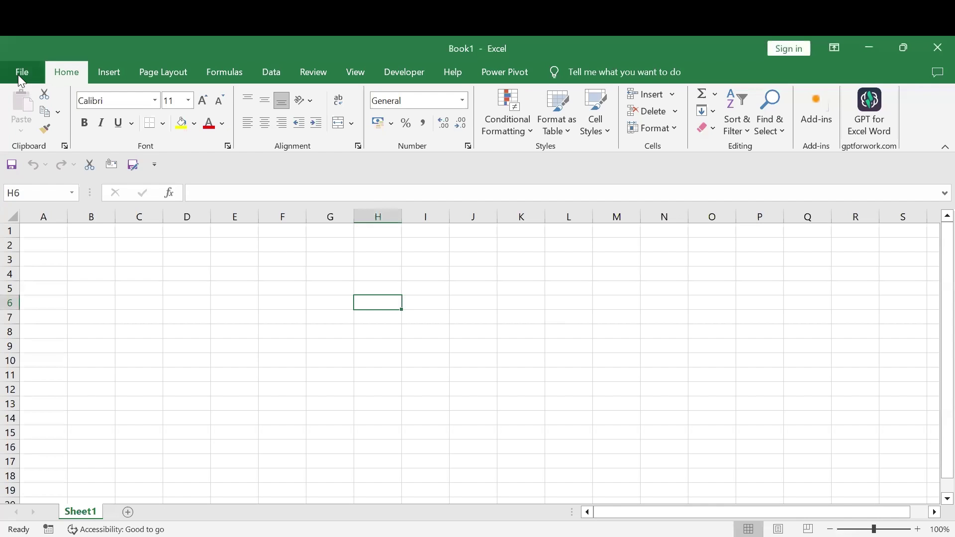
- In Excel's Advanced options, uncheck Disable hardware graphics acceleration
{"action": "left_click", "coordinate": [18, 74]}
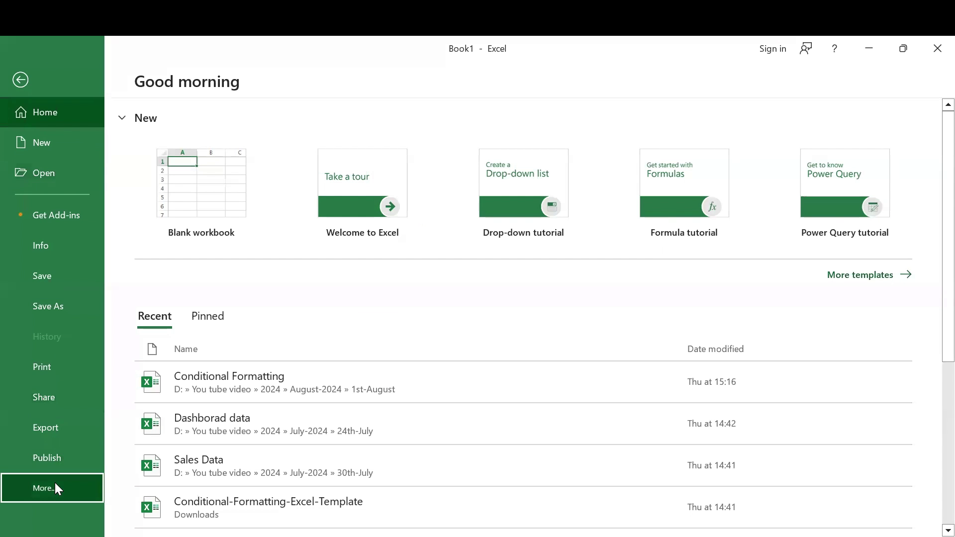
{"action": "left_click", "coordinate": [55, 483]}
{"action": "left_click", "coordinate": [135, 485]}
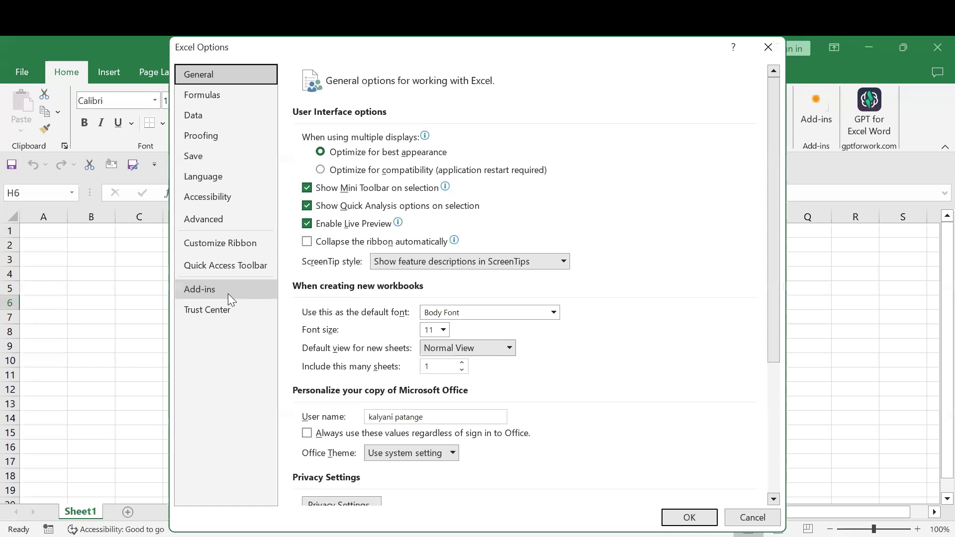
{"action": "left_click", "coordinate": [217, 221]}
{"action": "scroll", "coordinate": [470, 271], "scroll_direction": "down", "scroll_amount": 1}
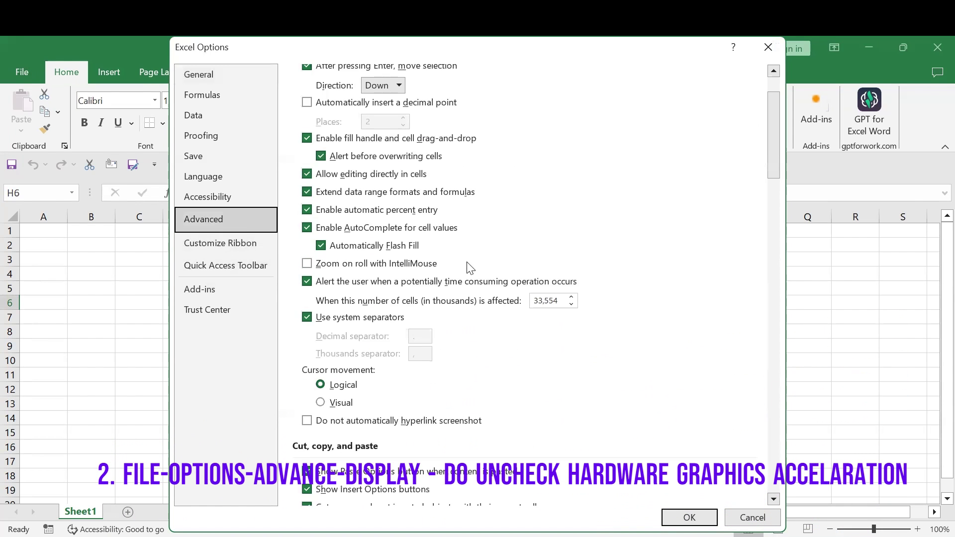
{"action": "scroll", "coordinate": [470, 276], "scroll_direction": "down", "scroll_amount": 1}
{"action": "scroll", "coordinate": [468, 286], "scroll_direction": "down", "scroll_amount": 2}
{"action": "scroll", "coordinate": [468, 289], "scroll_direction": "down", "scroll_amount": 1}
{"action": "scroll", "coordinate": [468, 289], "scroll_direction": "down", "scroll_amount": 1}
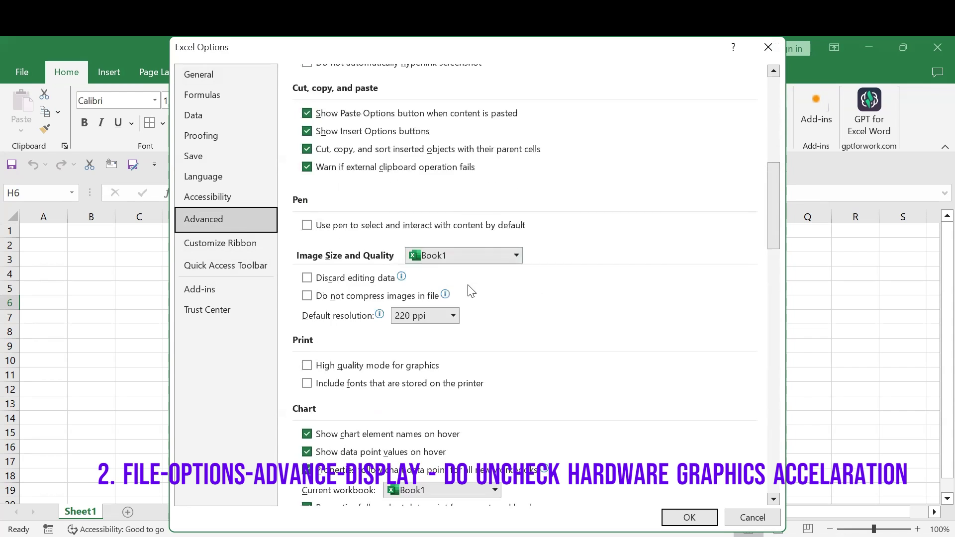
{"action": "scroll", "coordinate": [468, 288], "scroll_direction": "down", "scroll_amount": 1}
{"action": "scroll", "coordinate": [469, 290], "scroll_direction": "down", "scroll_amount": 2}
{"action": "scroll", "coordinate": [469, 290], "scroll_direction": "down", "scroll_amount": 1}
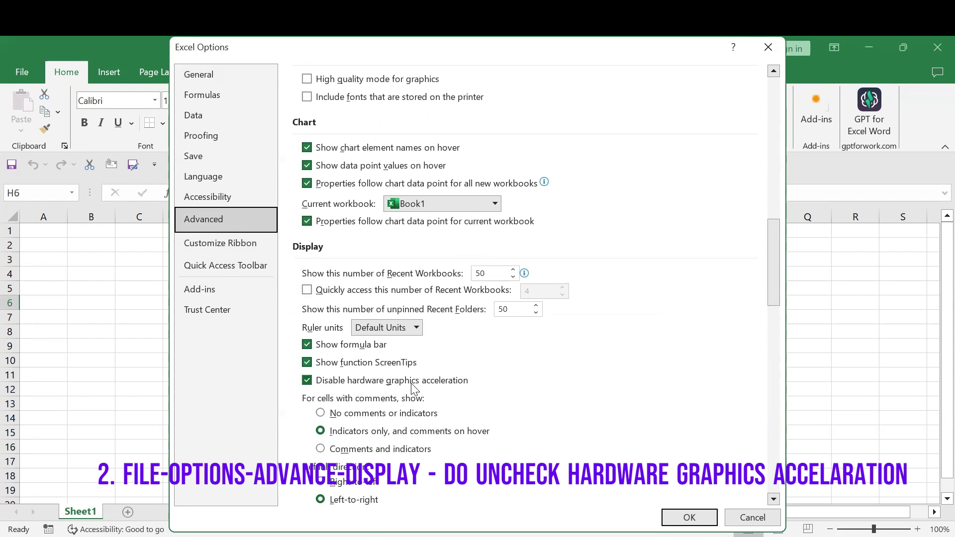
{"action": "left_click", "coordinate": [307, 381]}
- Uncheck 'Ignore other applications that use DDE' and 'Ask to update automatic links'
{"action": "scroll", "coordinate": [523, 348], "scroll_direction": "down", "scroll_amount": 1}
{"action": "scroll", "coordinate": [523, 349], "scroll_direction": "down", "scroll_amount": 1}
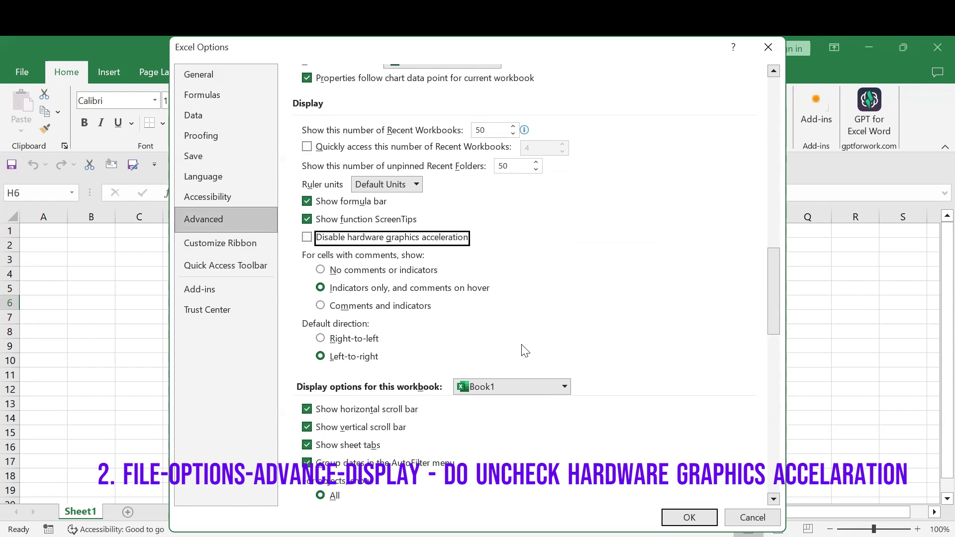
{"action": "scroll", "coordinate": [522, 348], "scroll_direction": "down", "scroll_amount": 1}
{"action": "scroll", "coordinate": [522, 348], "scroll_direction": "down", "scroll_amount": 2}
{"action": "scroll", "coordinate": [522, 348], "scroll_direction": "down", "scroll_amount": 2}
{"action": "scroll", "coordinate": [523, 349], "scroll_direction": "down", "scroll_amount": 2}
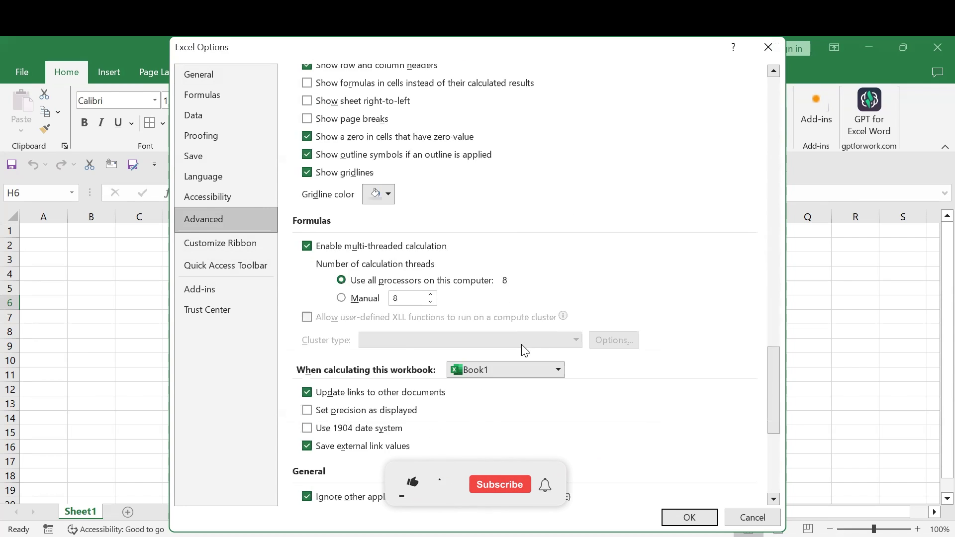
{"action": "scroll", "coordinate": [522, 348], "scroll_direction": "down", "scroll_amount": 1}
{"action": "scroll", "coordinate": [523, 350], "scroll_direction": "down", "scroll_amount": 1}
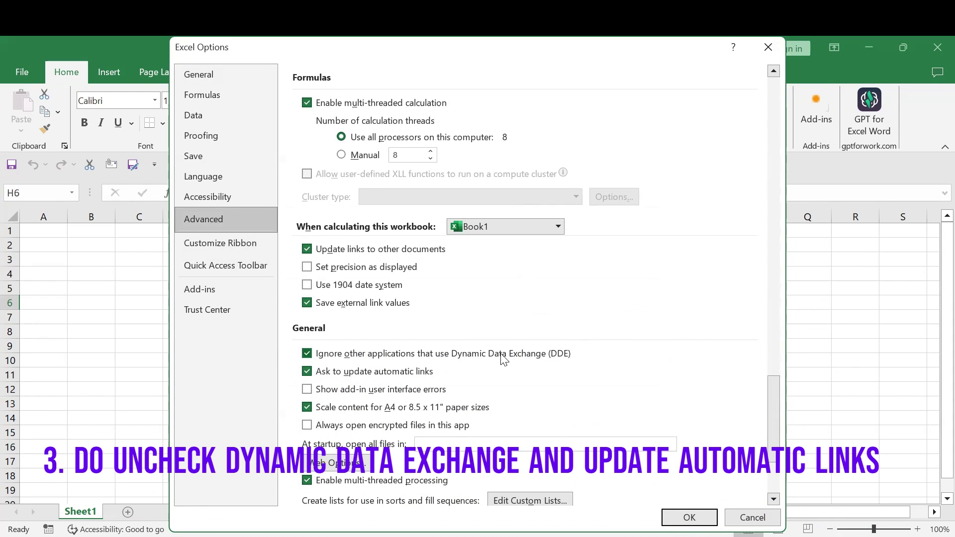
{"action": "left_click", "coordinate": [308, 356]}
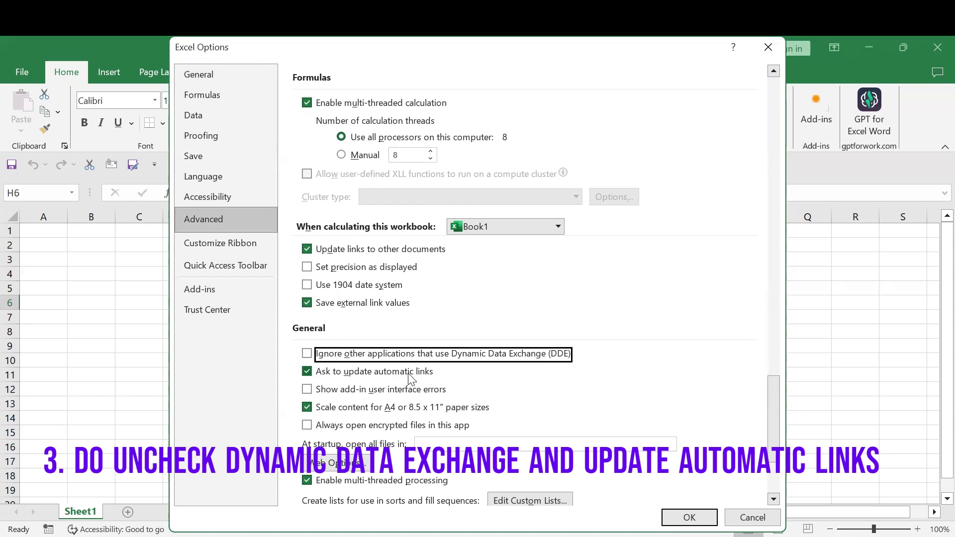
{"action": "left_click", "coordinate": [307, 373]}
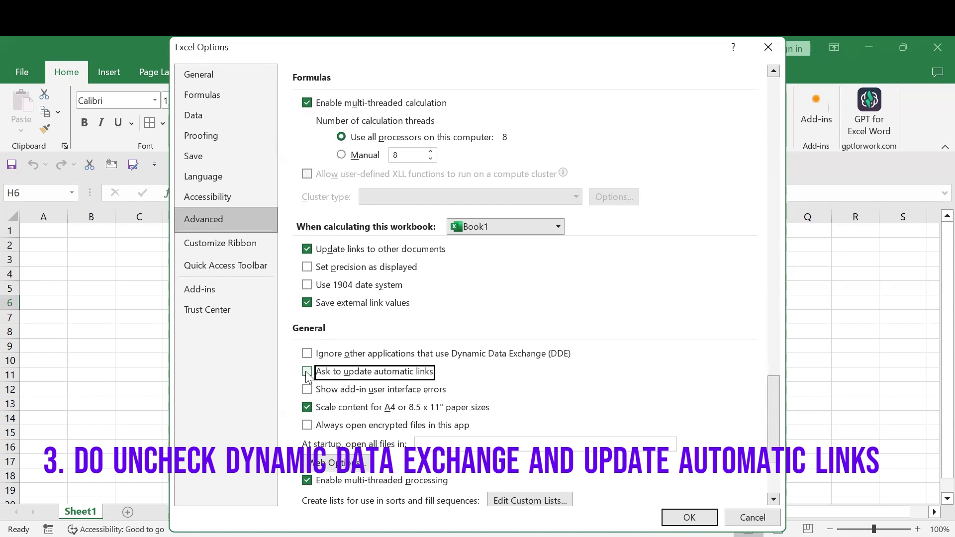
- Turn off Protected View for internet files, unsafe locations and Outlook attachments
{"action": "left_click", "coordinate": [212, 309]}
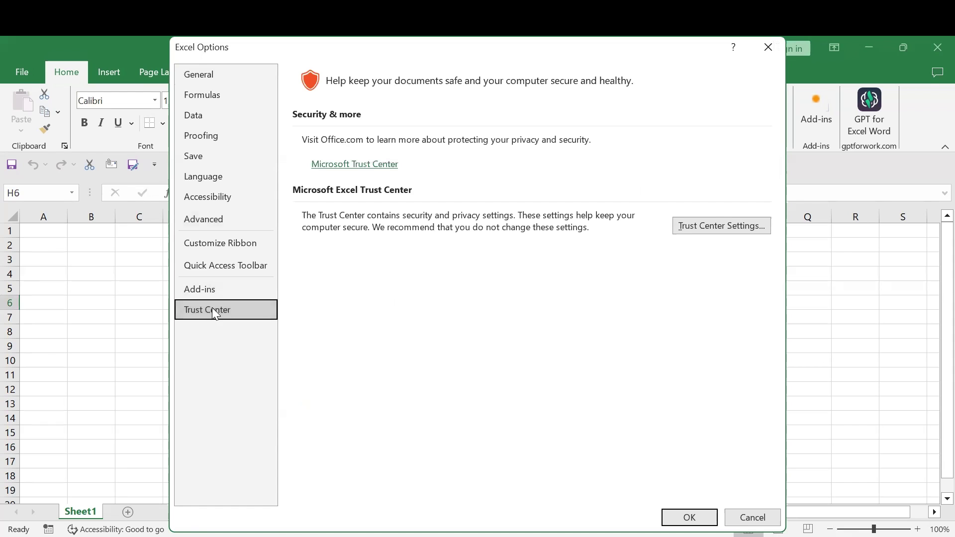
{"action": "left_click", "coordinate": [709, 227]}
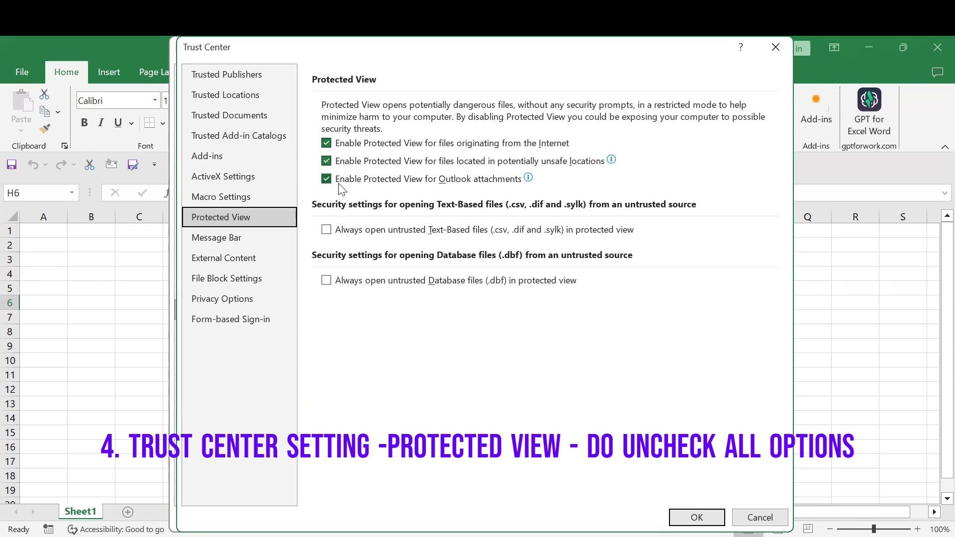
{"action": "left_click", "coordinate": [327, 143]}
{"action": "left_click", "coordinate": [327, 160]}
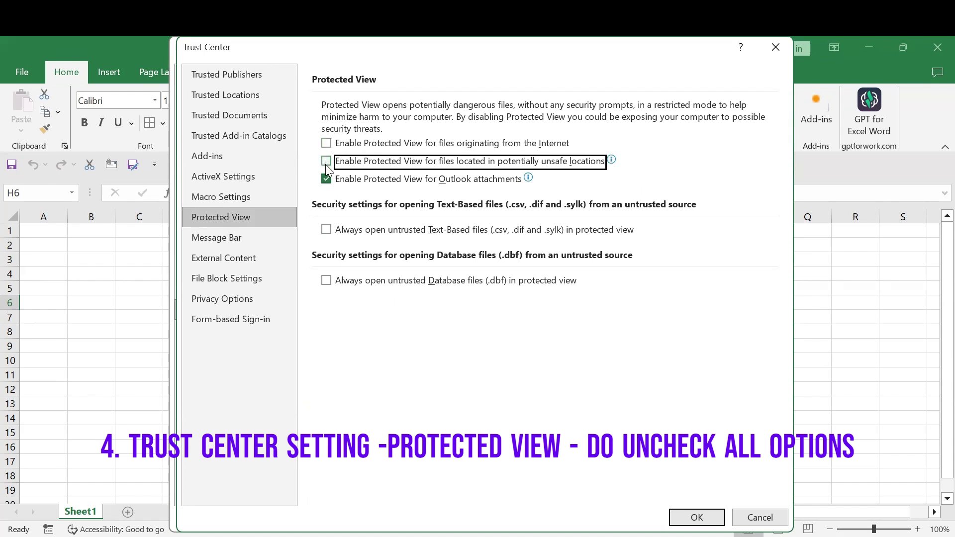
{"action": "left_click", "coordinate": [326, 179]}
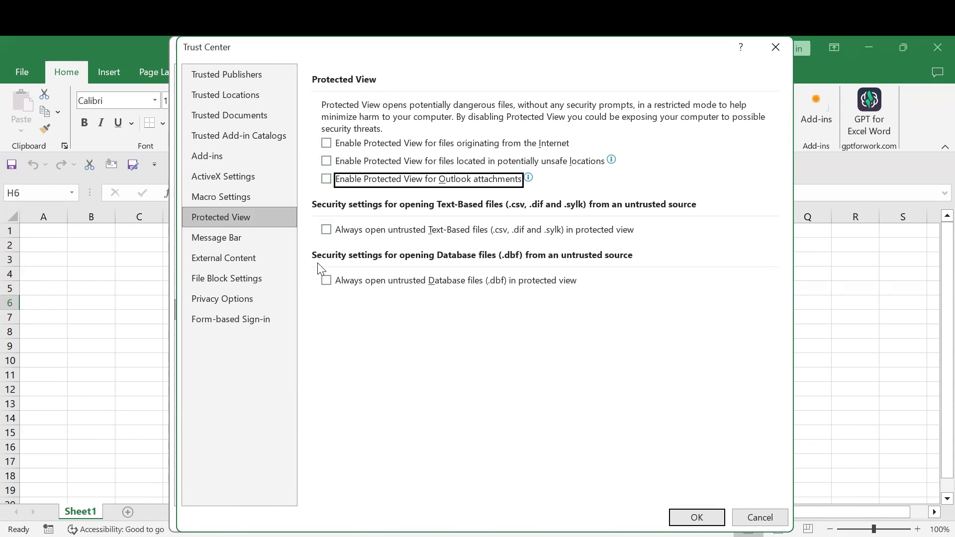
- Unblock Excel 95, Excel 4 and Excel 3 formats in File Block Settings and apply
{"action": "left_click", "coordinate": [256, 278]}
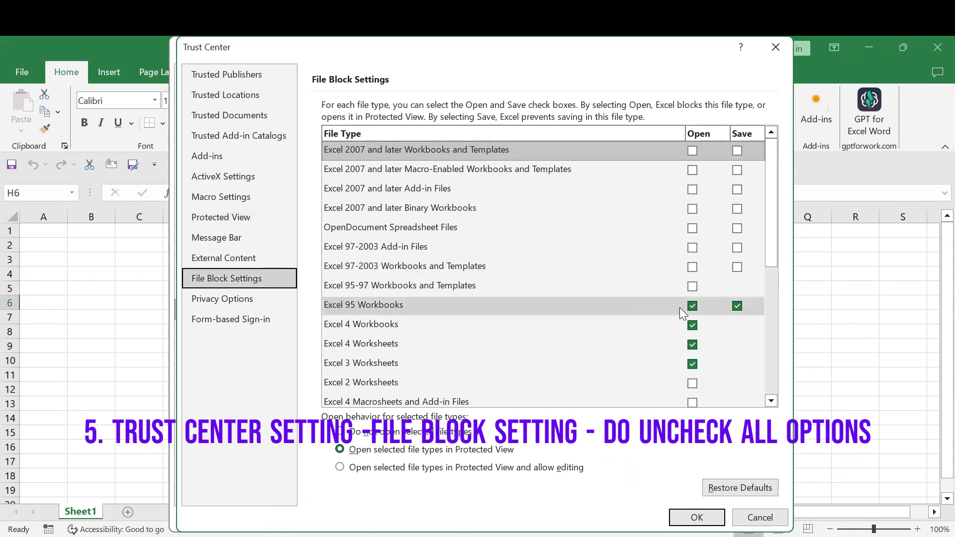
{"action": "left_click", "coordinate": [693, 306]}
{"action": "left_click", "coordinate": [692, 324]}
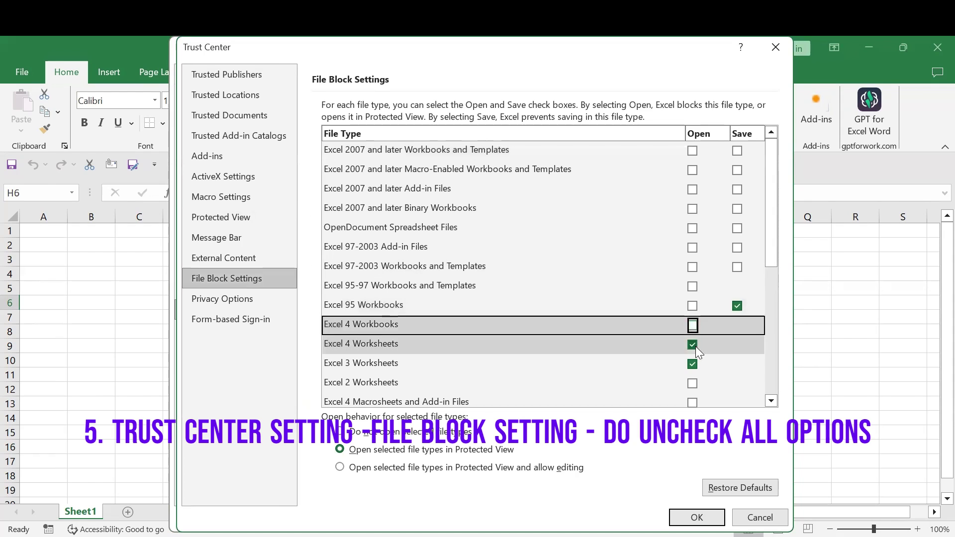
{"action": "left_click", "coordinate": [694, 345]}
{"action": "left_click", "coordinate": [694, 362]}
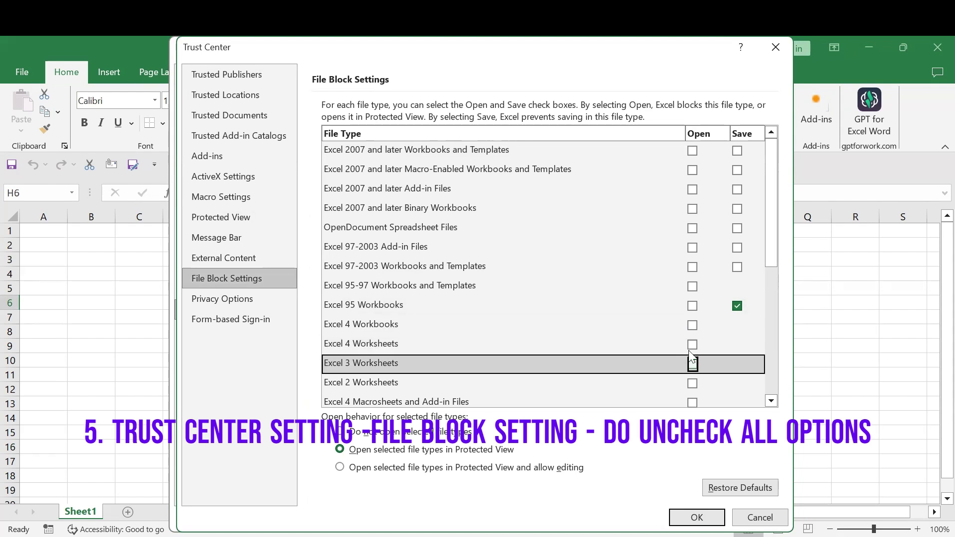
{"action": "left_click", "coordinate": [737, 306]}
{"action": "scroll", "coordinate": [625, 326], "scroll_direction": "down", "scroll_amount": 1}
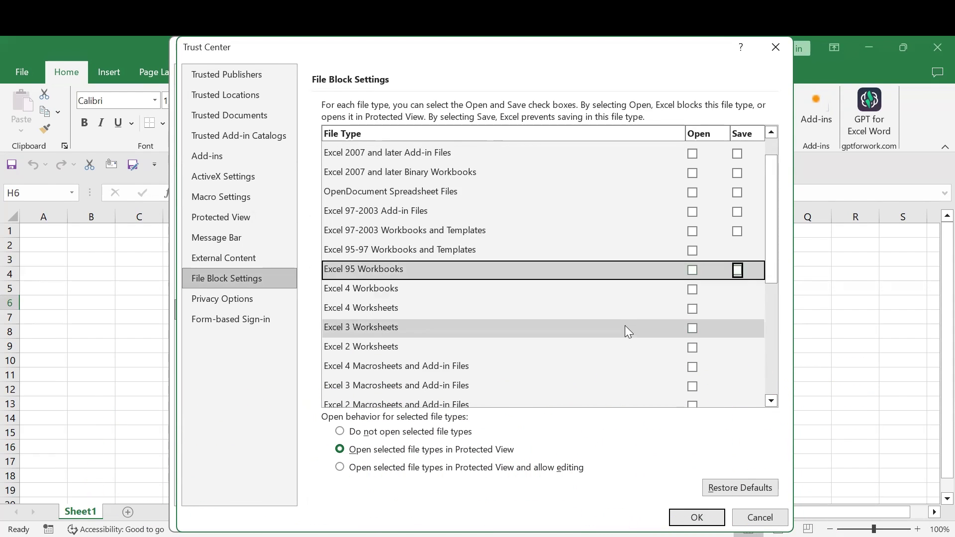
{"action": "scroll", "coordinate": [625, 325], "scroll_direction": "down", "scroll_amount": 1}
{"action": "scroll", "coordinate": [625, 331], "scroll_direction": "down", "scroll_amount": 2}
{"action": "scroll", "coordinate": [625, 332], "scroll_direction": "up", "scroll_amount": 3}
{"action": "left_click", "coordinate": [698, 518]}
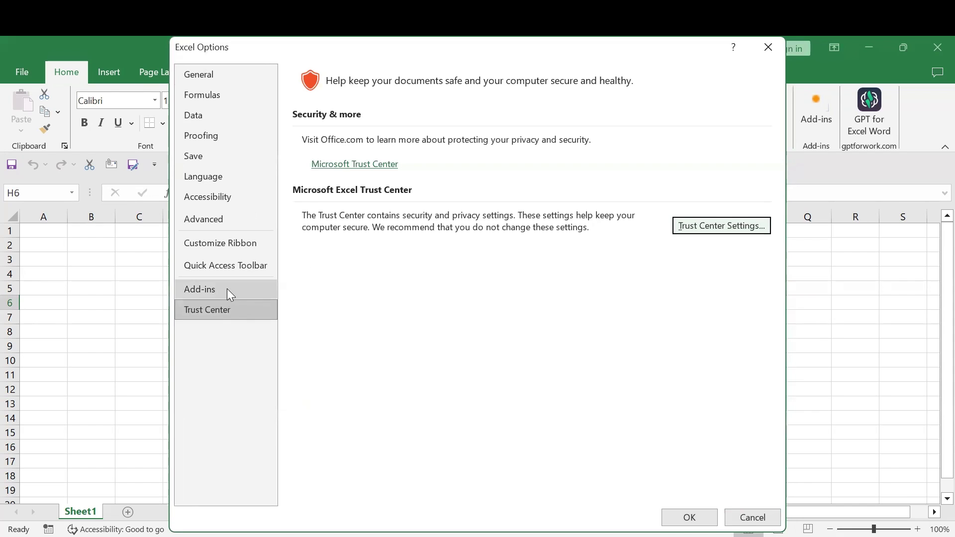
- Disable the Analysis ToolPak and Euro Currency Tools Excel add-ins
{"action": "left_click", "coordinate": [230, 294]}
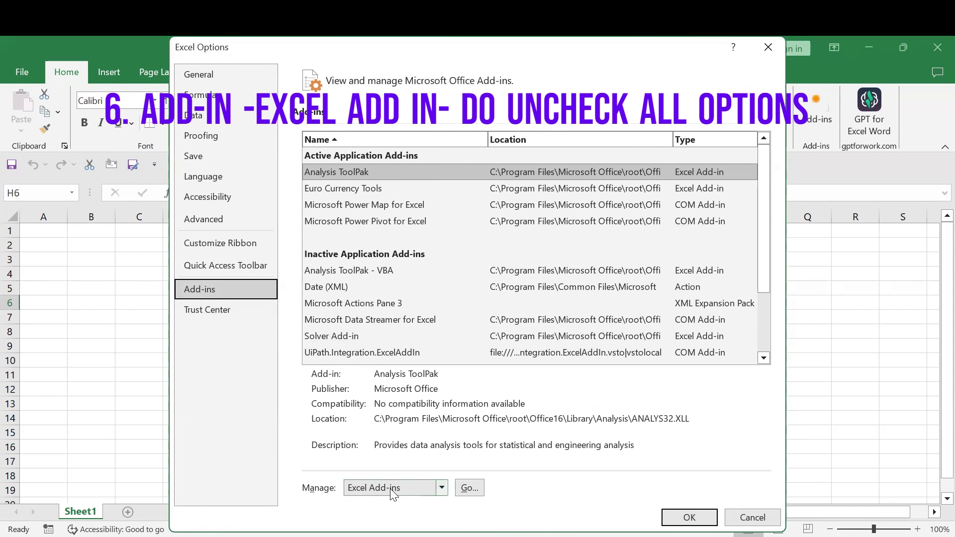
{"action": "left_click", "coordinate": [441, 488]}
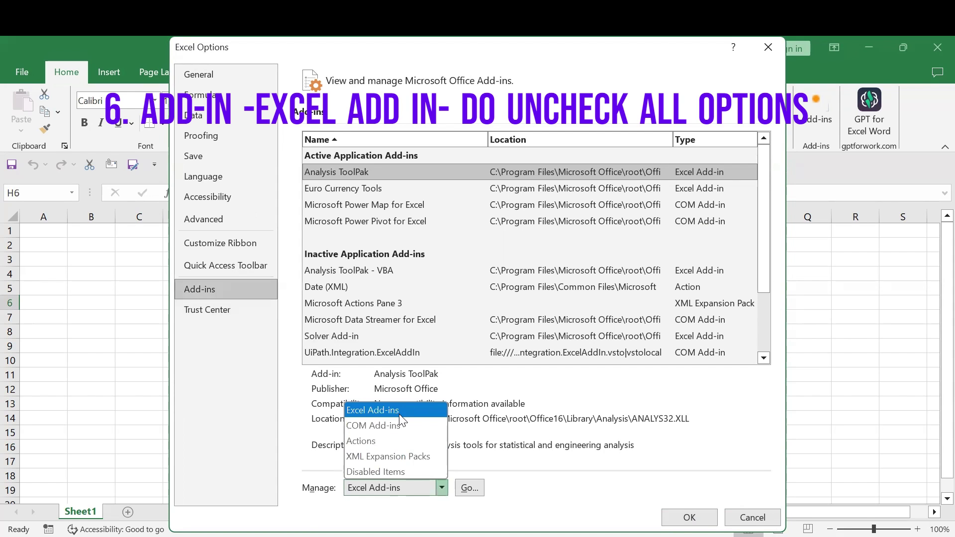
{"action": "left_click", "coordinate": [400, 416]}
{"action": "left_click", "coordinate": [468, 488]}
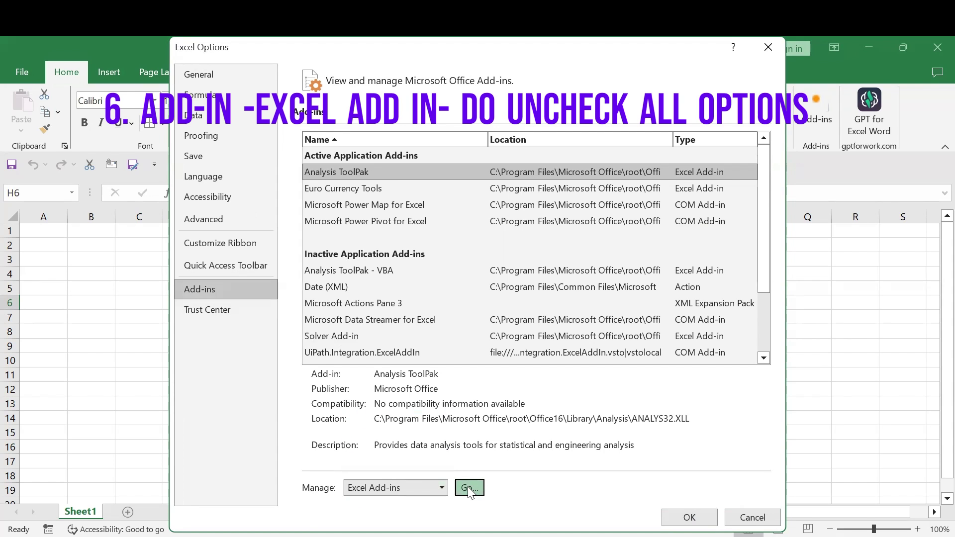
{"action": "left_click", "coordinate": [199, 140]}
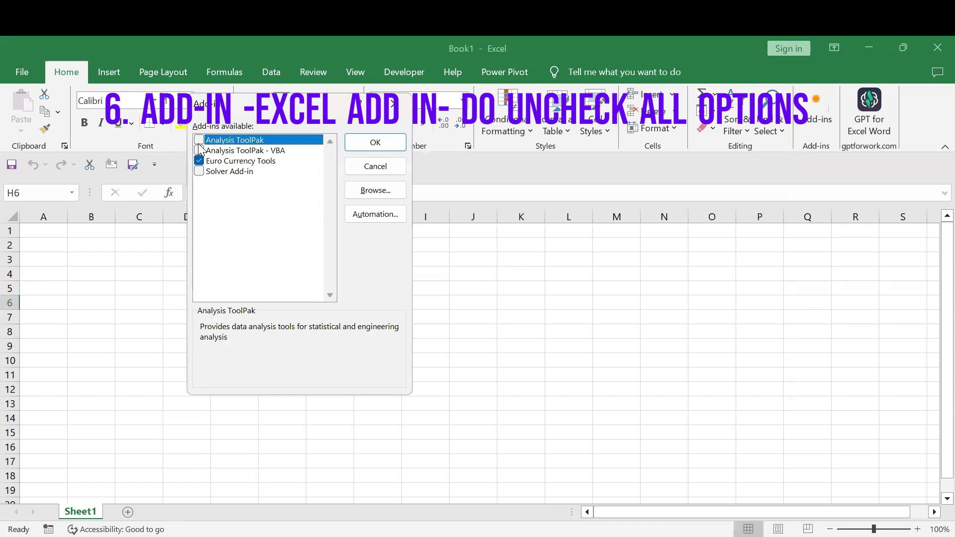
{"action": "left_click", "coordinate": [199, 161]}
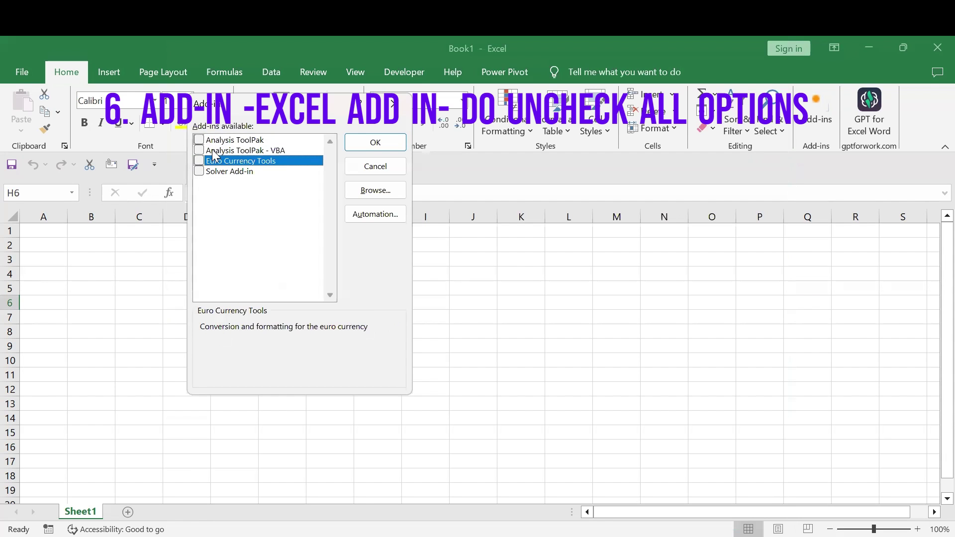
{"action": "left_click", "coordinate": [360, 140]}
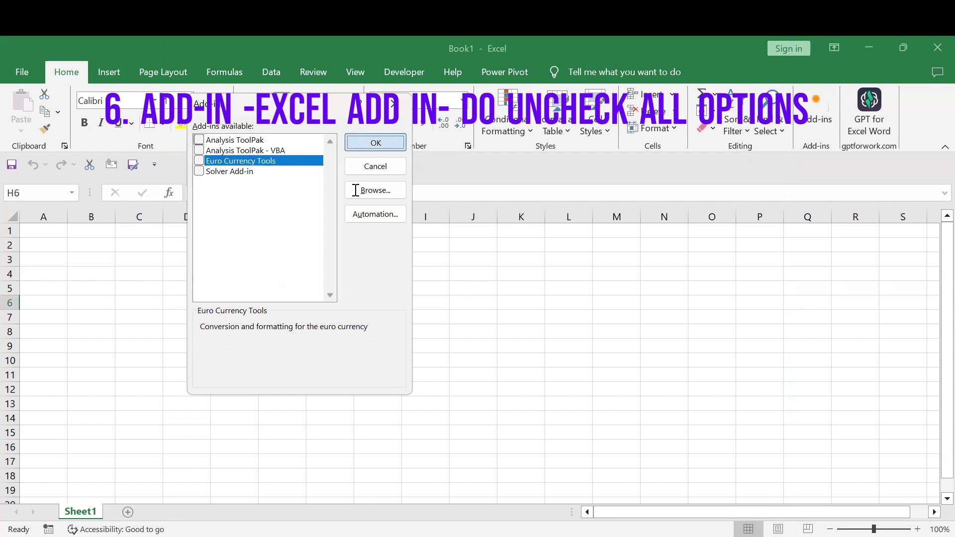
{"action": "left_click", "coordinate": [33, 77]}
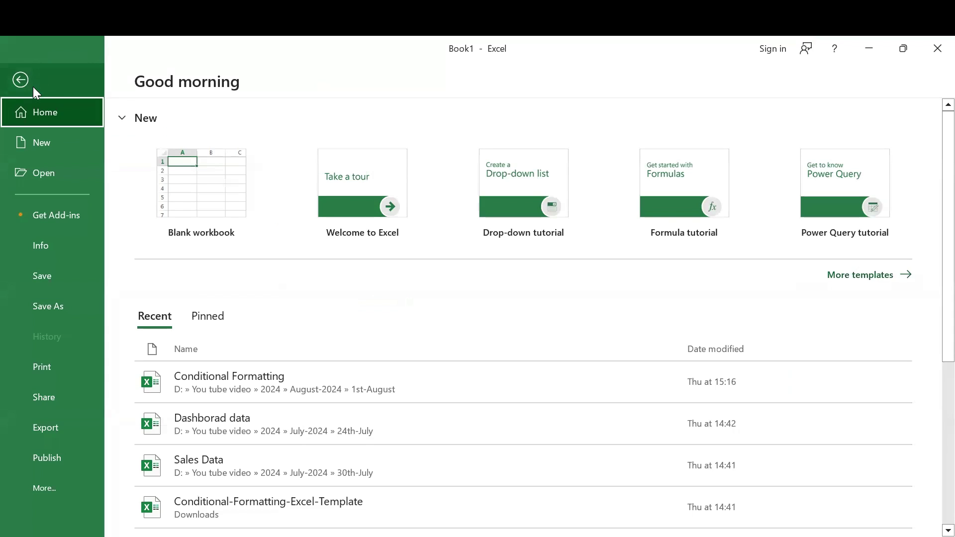
- Disable all COM add-ins, including Microsoft Power Map for Excel, and confirm
{"action": "left_click", "coordinate": [57, 488]}
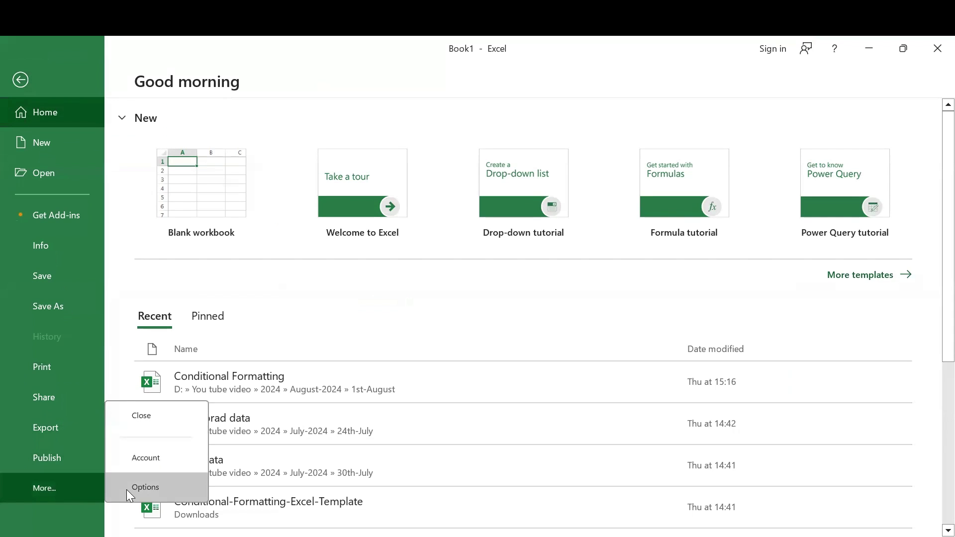
{"action": "left_click", "coordinate": [126, 489]}
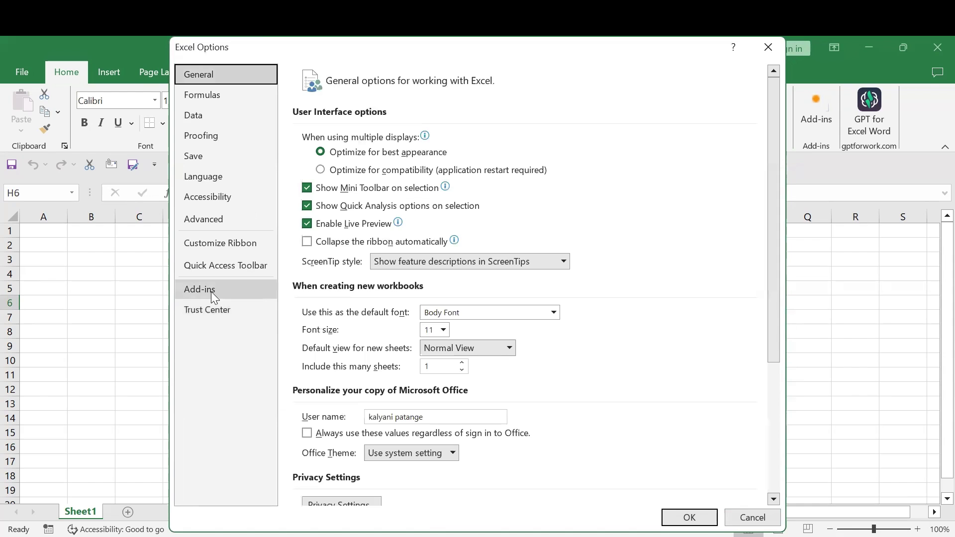
{"action": "left_click", "coordinate": [212, 294]}
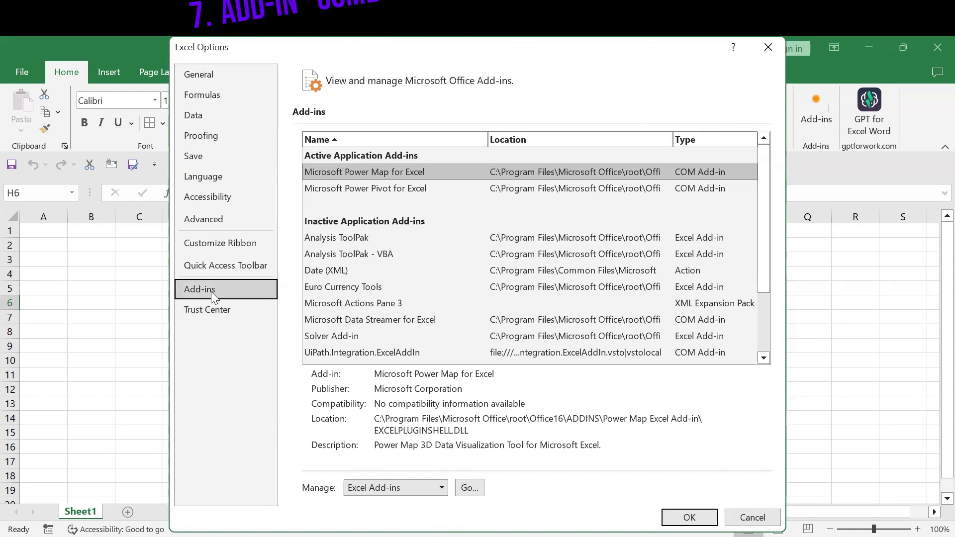
{"action": "left_click", "coordinate": [422, 488]}
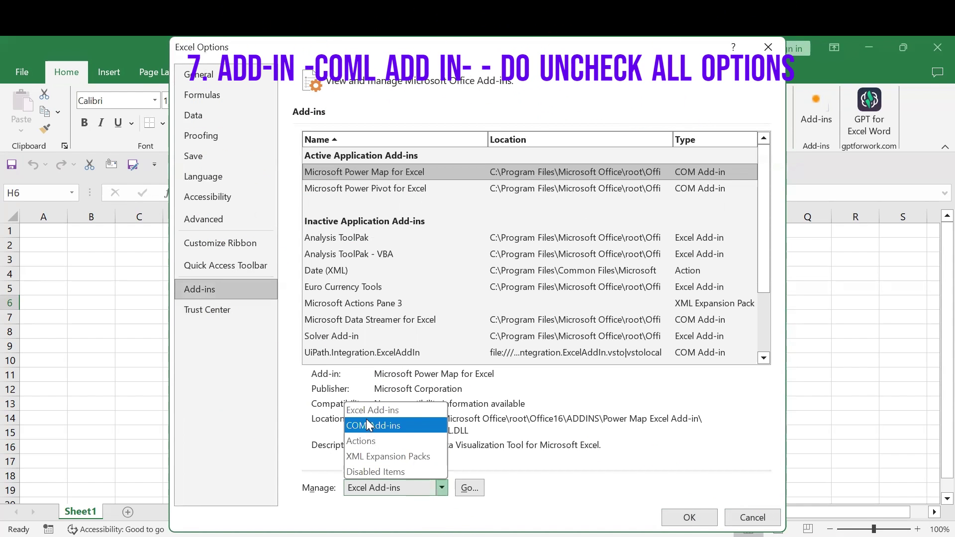
{"action": "left_click", "coordinate": [398, 426]}
{"action": "left_click", "coordinate": [468, 487]}
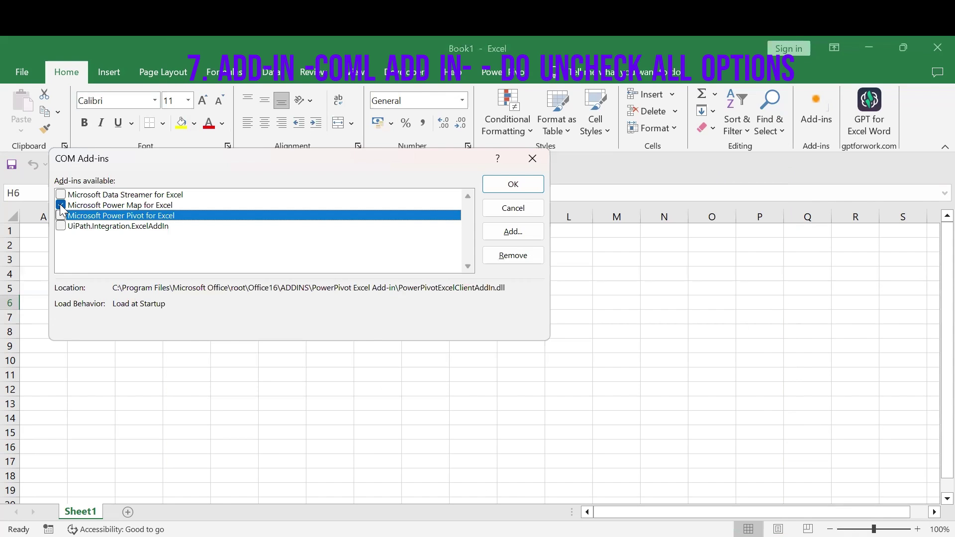
{"action": "left_click", "coordinate": [61, 205]}
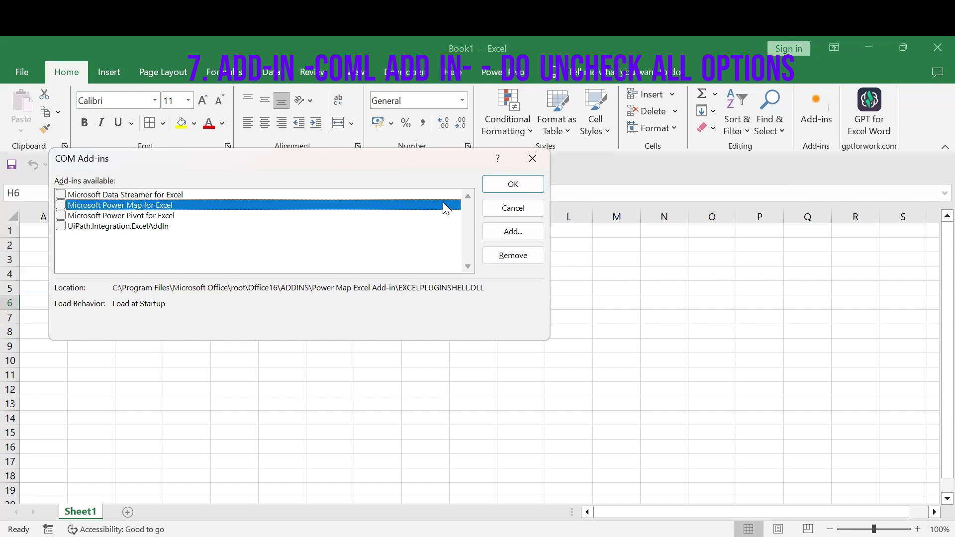
{"action": "left_click", "coordinate": [505, 185]}
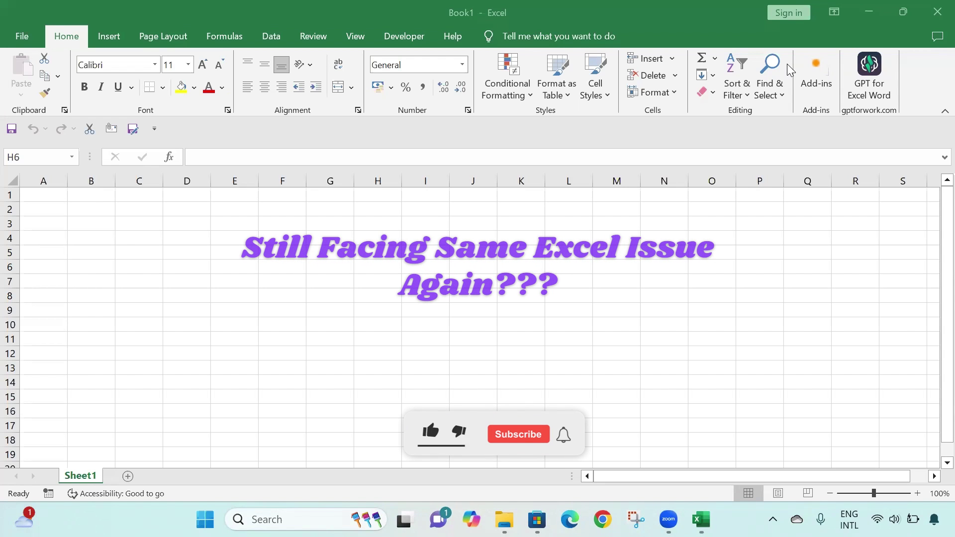
- Open the Services console with services.msc and select the Print Spooler service
{"action": "key", "text": "super+r"}
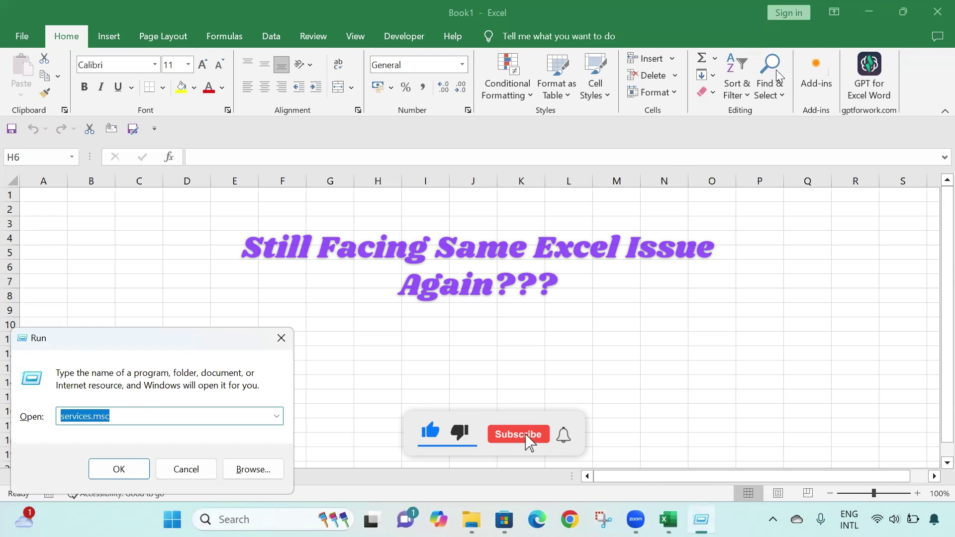
{"action": "left_click", "coordinate": [137, 418]}
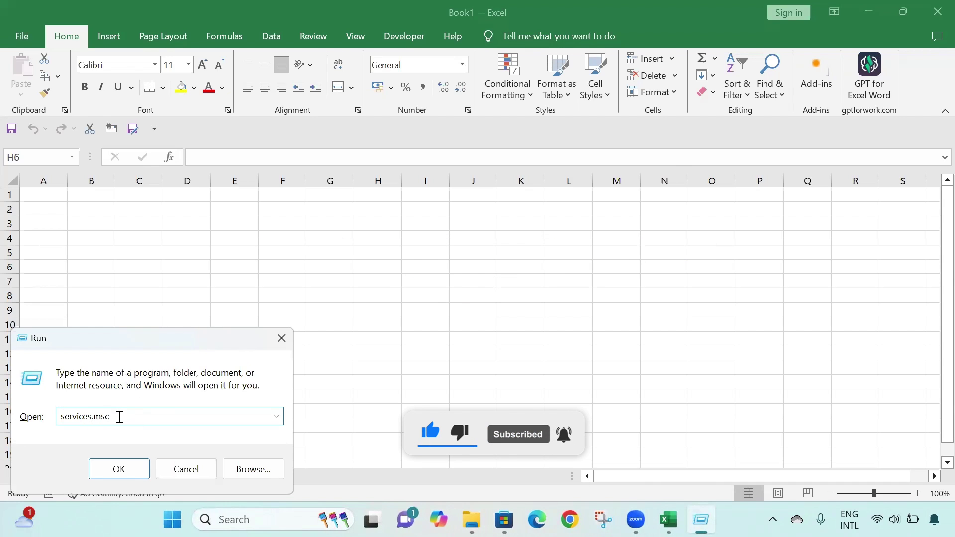
{"action": "left_click", "coordinate": [118, 470]}
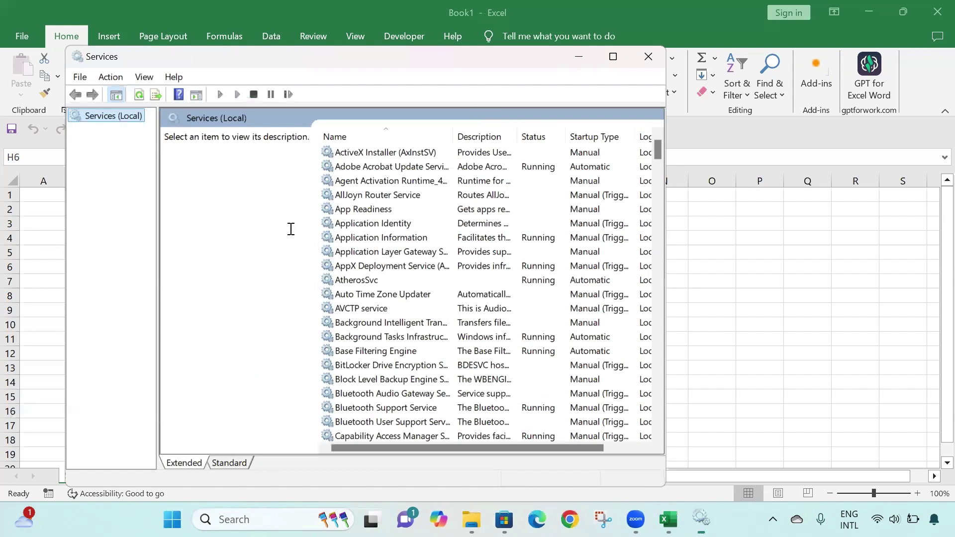
{"action": "left_click", "coordinate": [405, 161]}
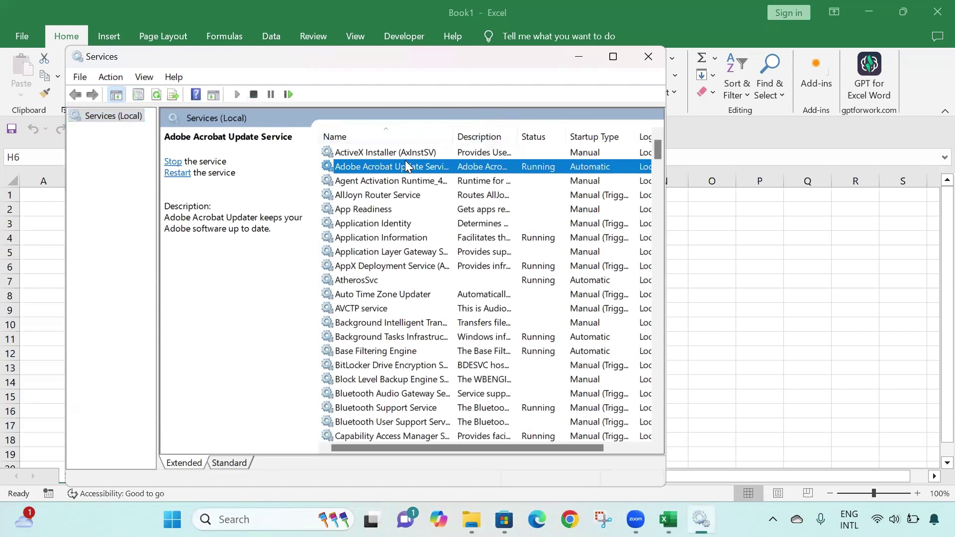
{"action": "key", "text": "p"}
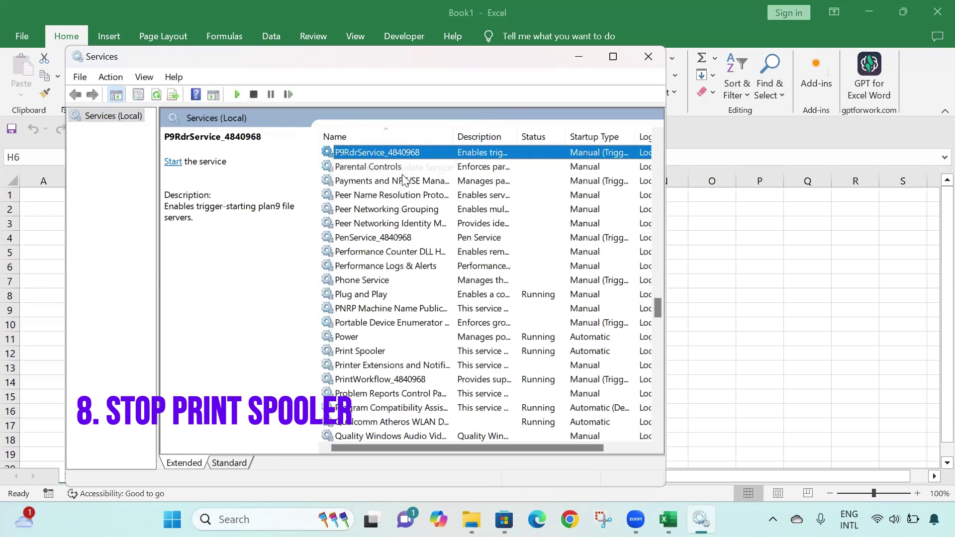
{"action": "left_click", "coordinate": [352, 351]}
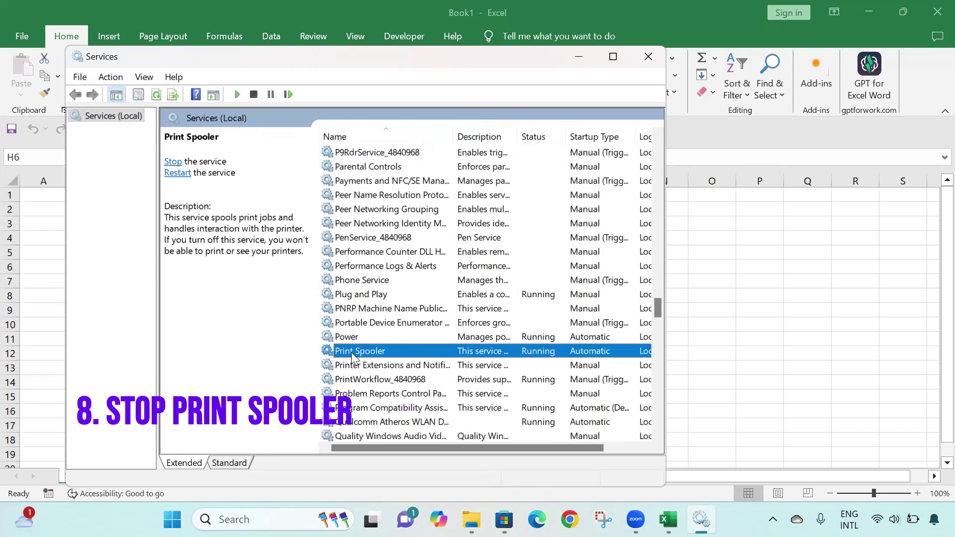
- Stop Print Spooler from its Properties dialog, then close Services
{"action": "right_click", "coordinate": [392, 351]}
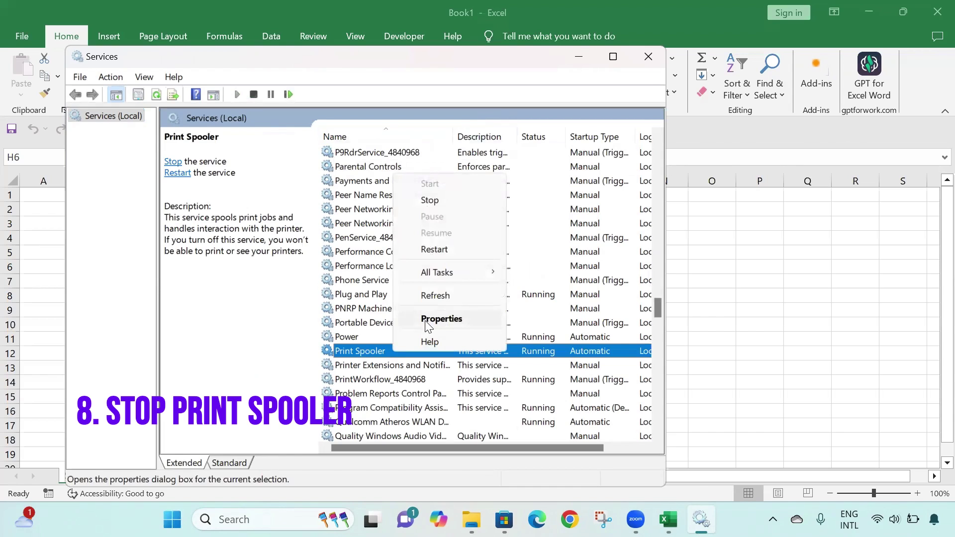
{"action": "left_click", "coordinate": [447, 318]}
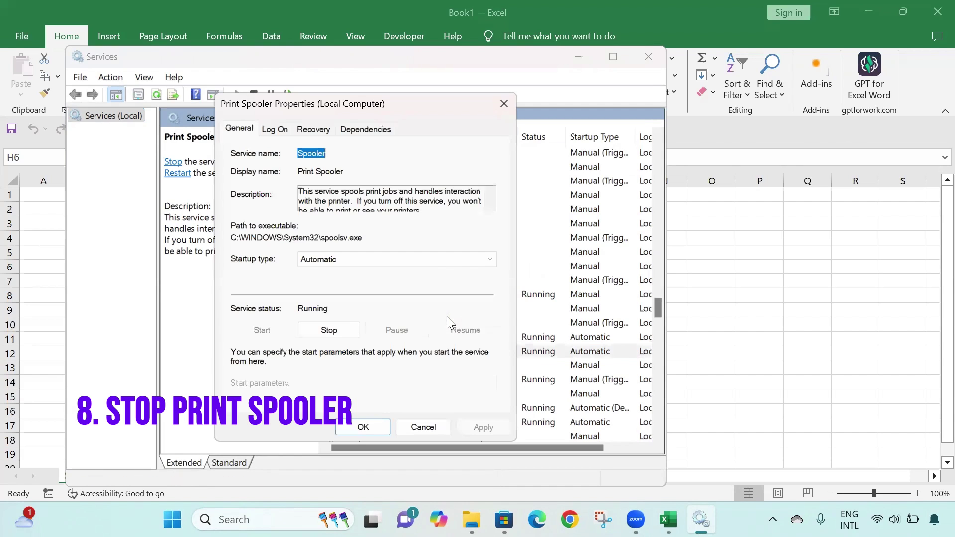
{"action": "left_click", "coordinate": [329, 331]}
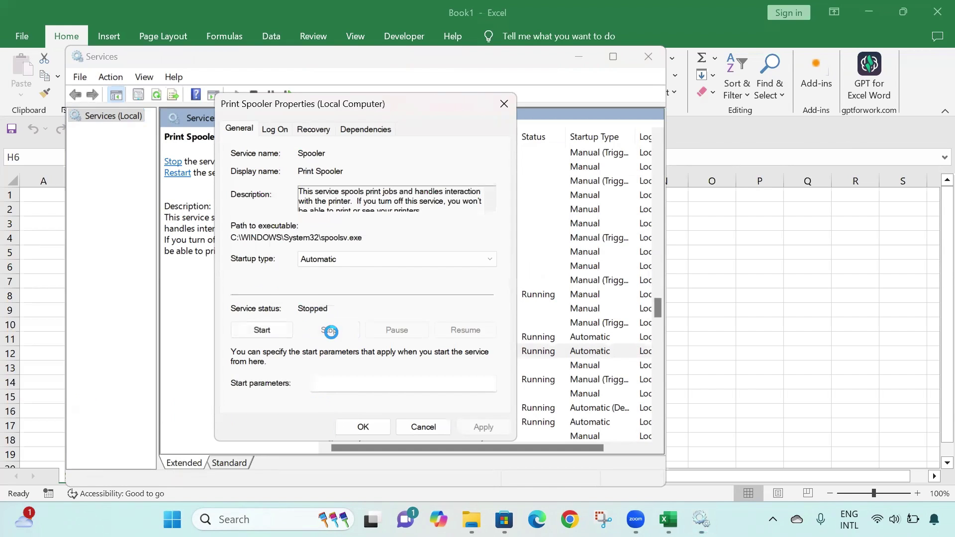
{"action": "left_click", "coordinate": [362, 427]}
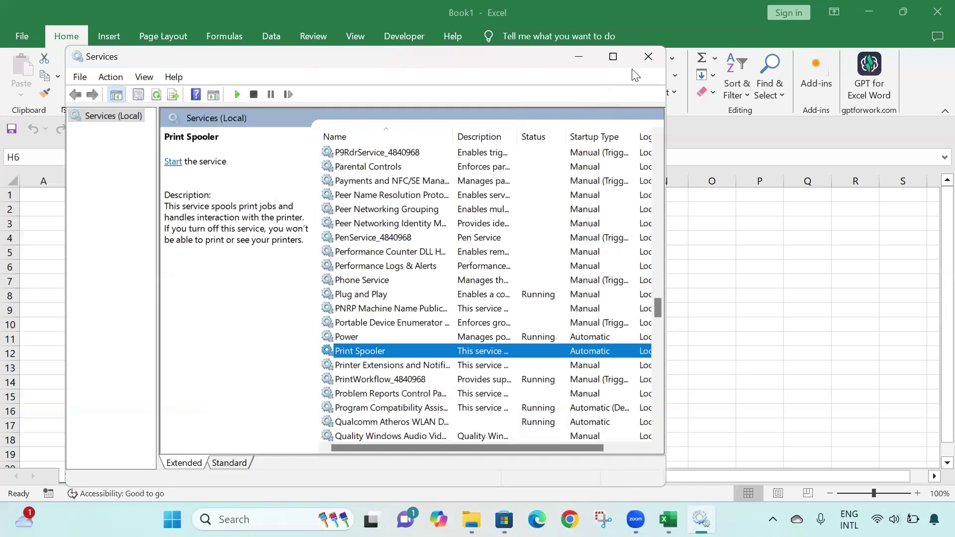
{"action": "left_click", "coordinate": [648, 56]}
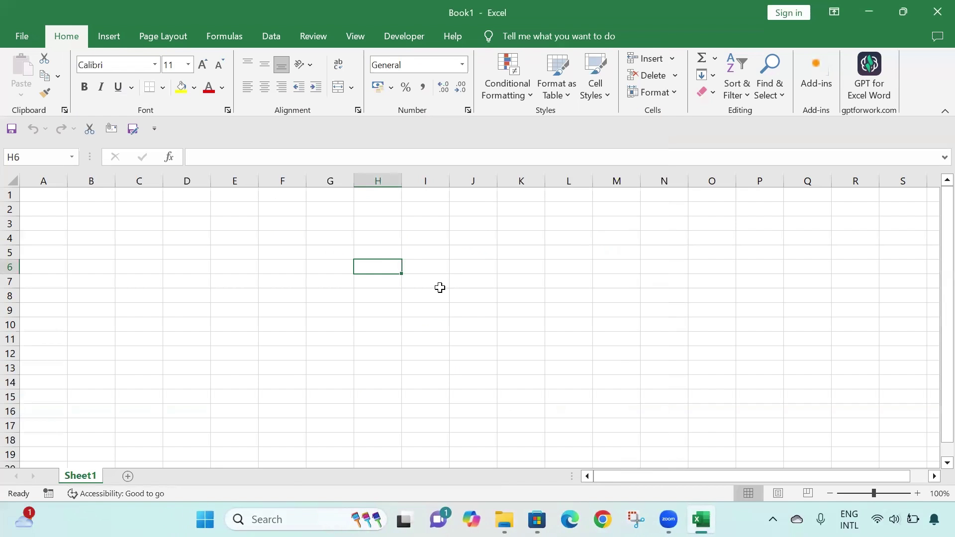
- Open Programs and Features by running appwiz.cpl from the Run history
{"action": "key", "text": "super+r"}
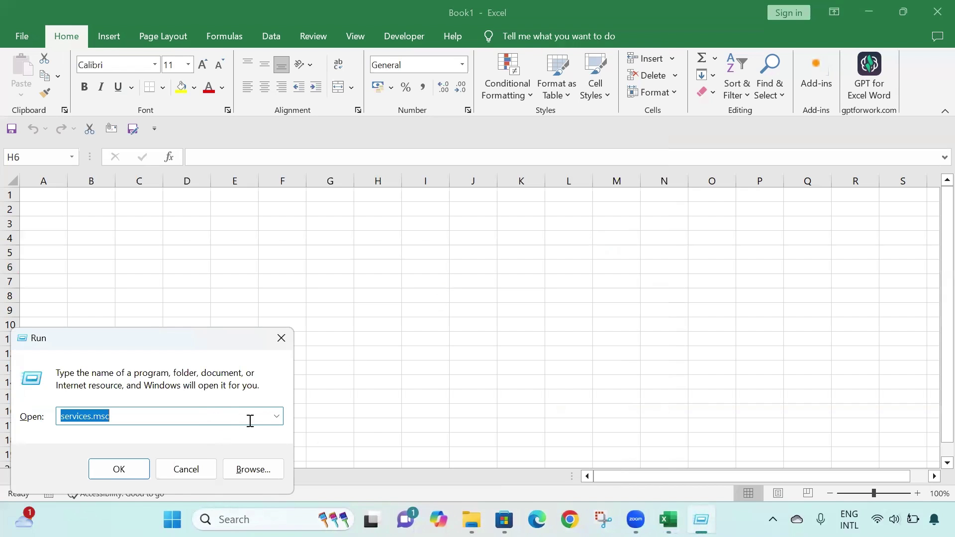
{"action": "left_click", "coordinate": [275, 418]}
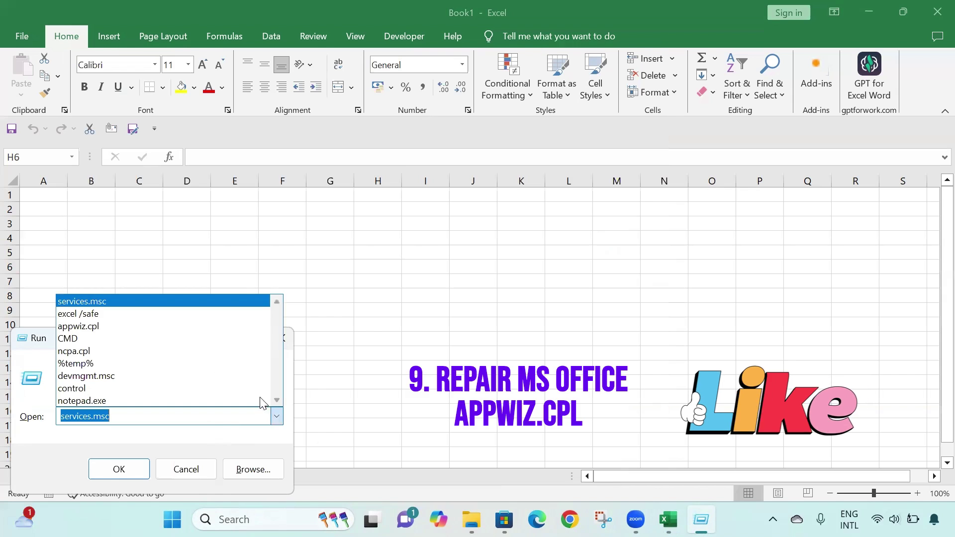
{"action": "left_click", "coordinate": [107, 326]}
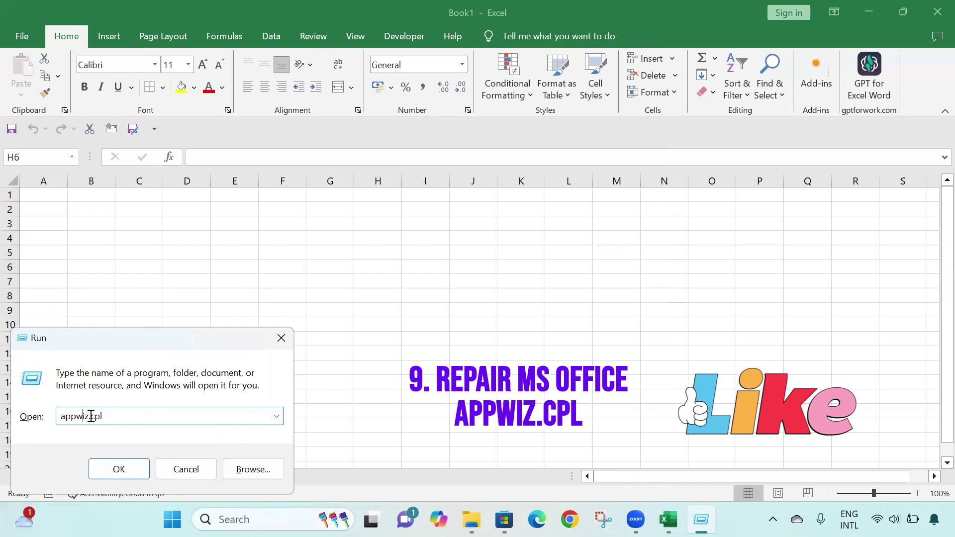
{"action": "left_click", "coordinate": [119, 475]}
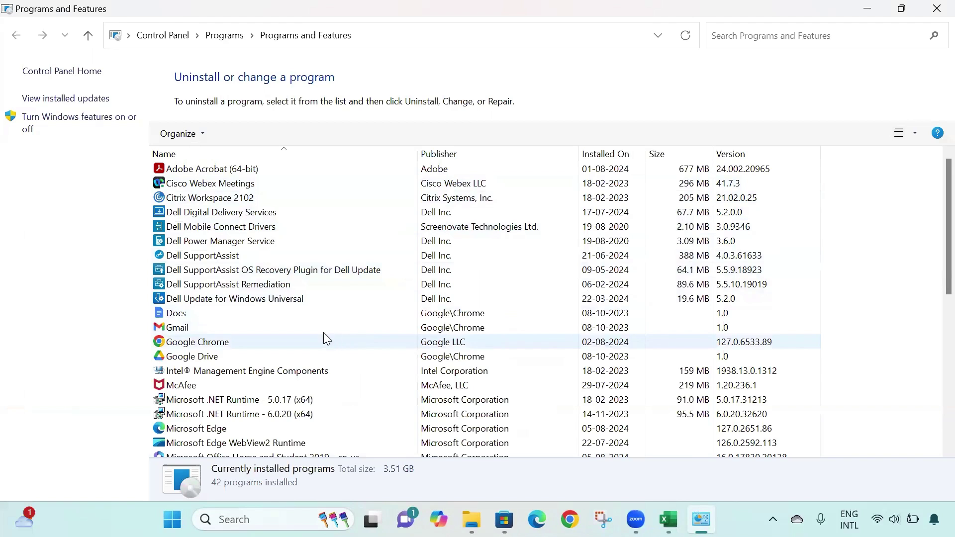
- Choose Quick Repair for Microsoft Office Home and Student 2019, then dismiss the confirmation
{"action": "scroll", "coordinate": [321, 336], "scroll_direction": "down", "scroll_amount": 1}
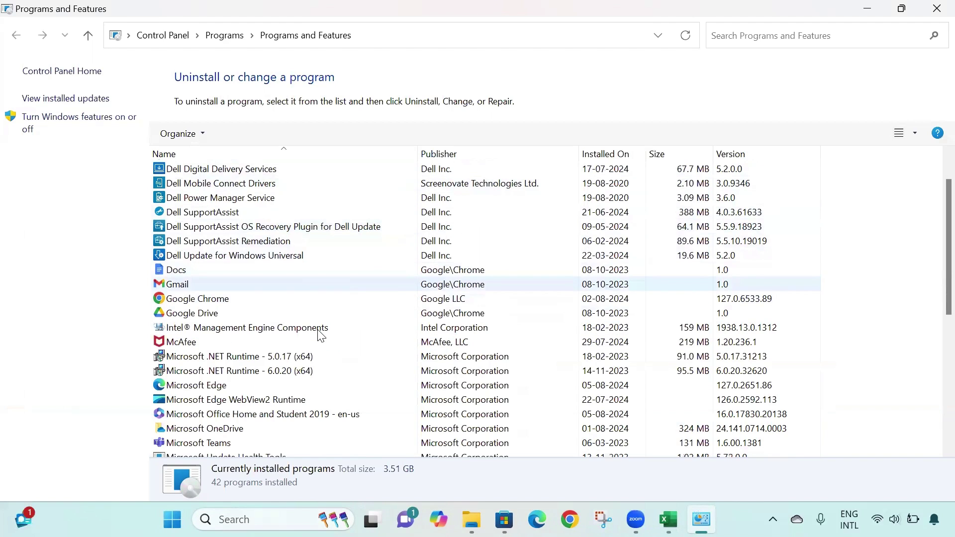
{"action": "left_click", "coordinate": [233, 415]}
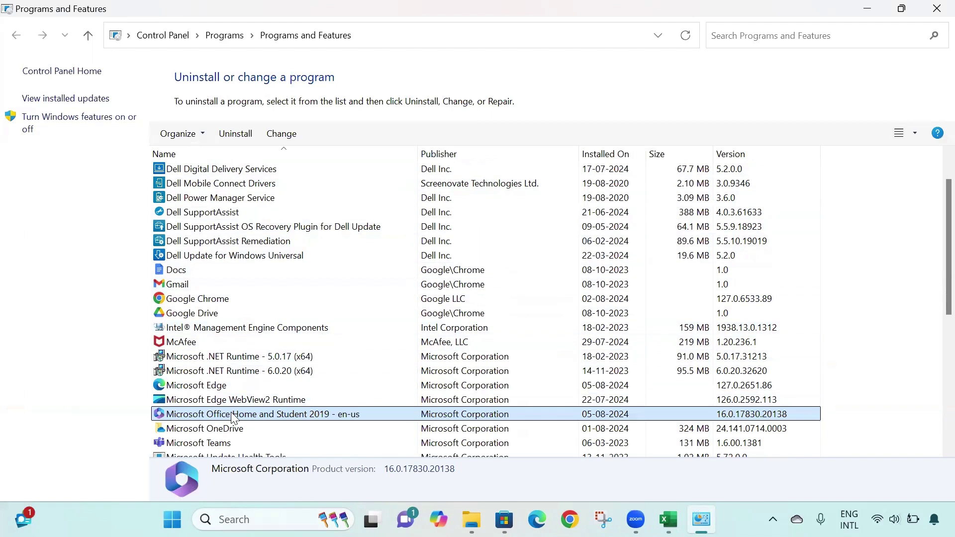
{"action": "left_click", "coordinate": [278, 138]}
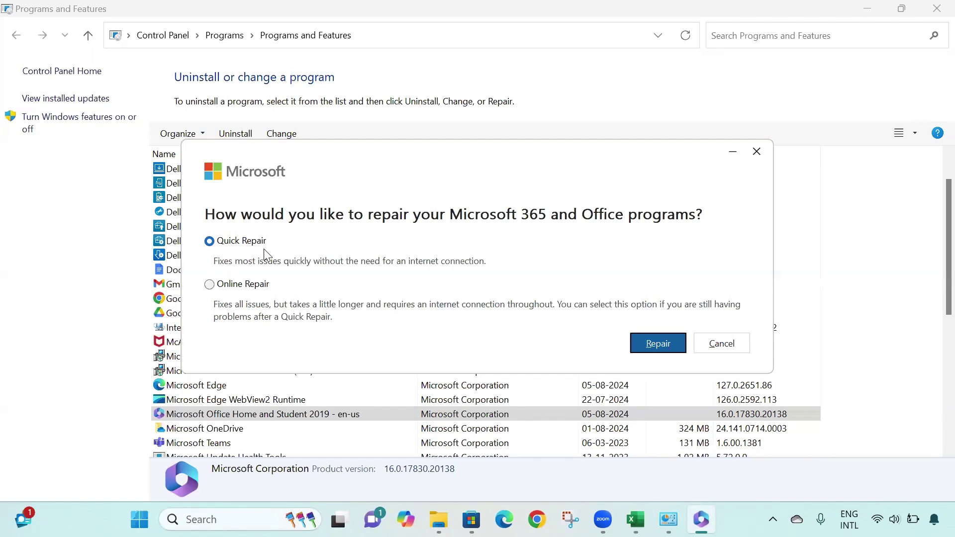
{"action": "left_click", "coordinate": [655, 348]}
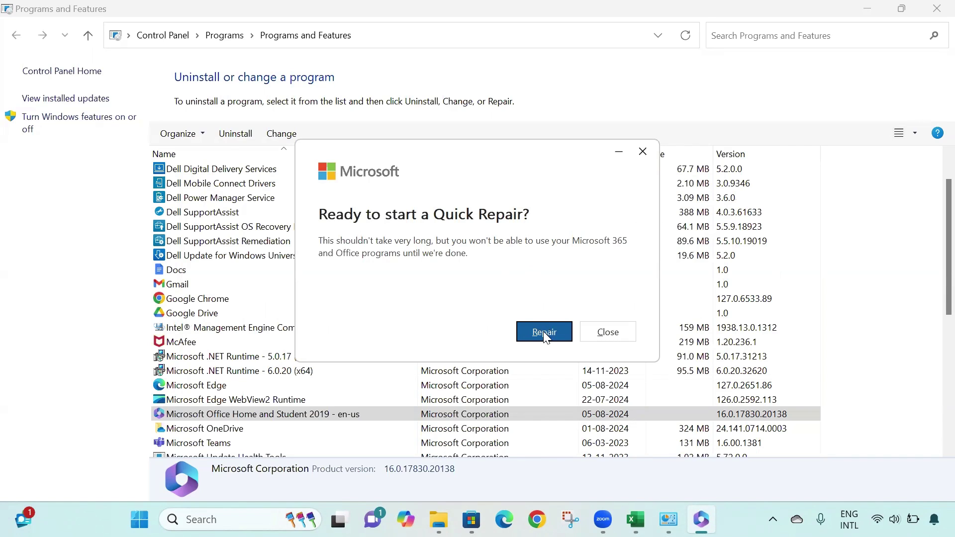
{"action": "left_click", "coordinate": [642, 154]}
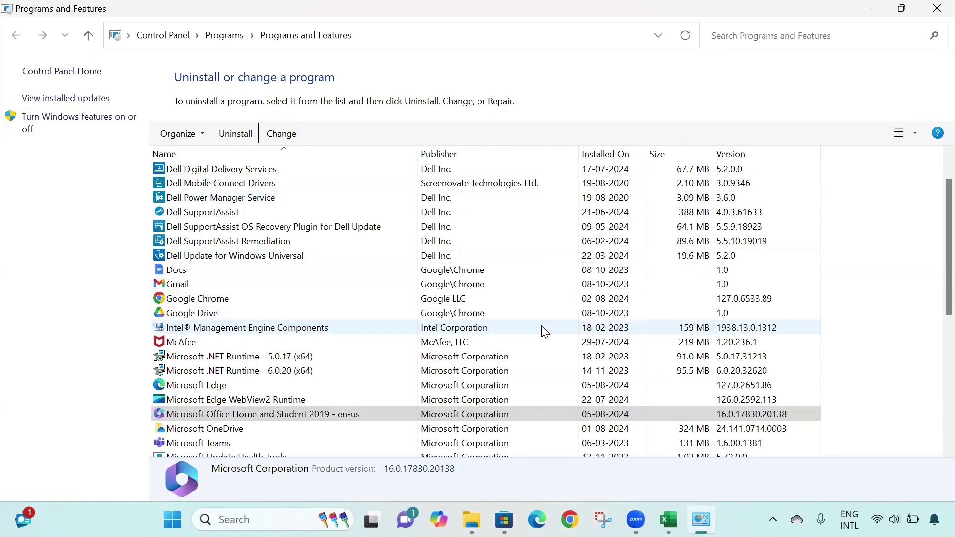
- Find Settings through taskbar search and view the Windows Update page
{"action": "left_click", "coordinate": [249, 519]}
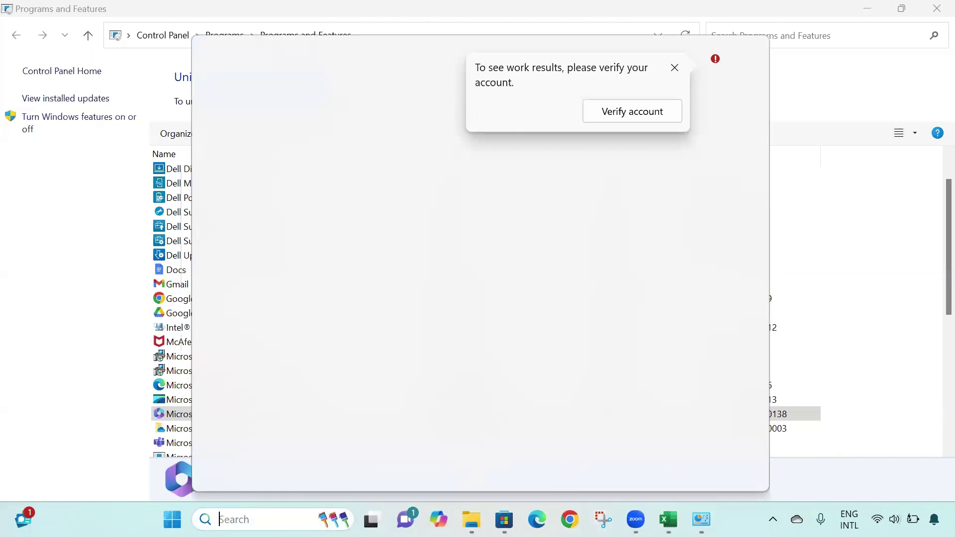
{"action": "type", "text": "sett"}
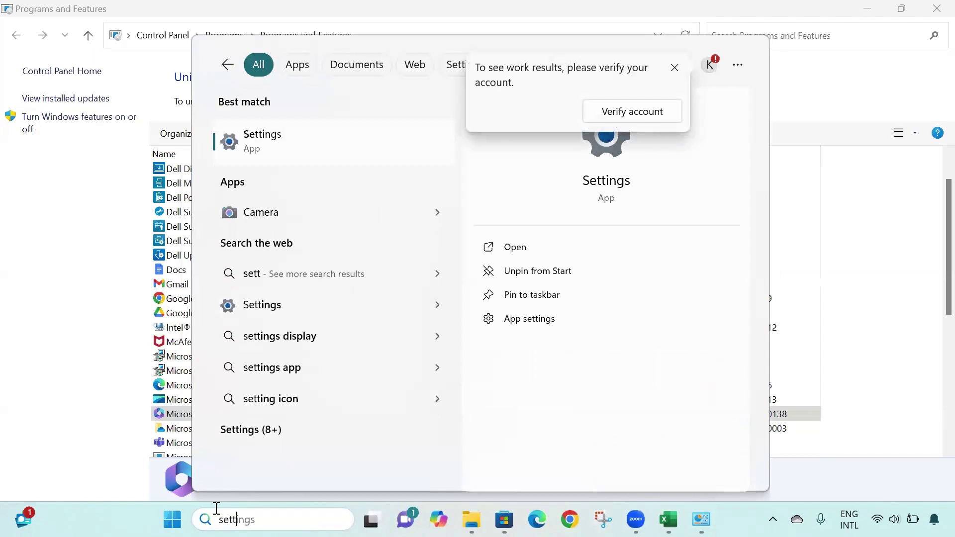
{"action": "left_click", "coordinate": [318, 150]}
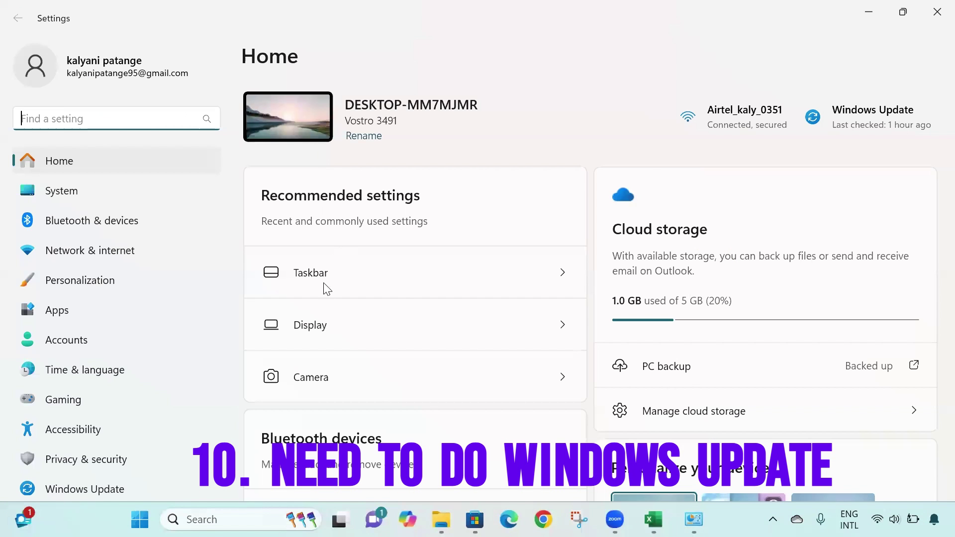
{"action": "left_click", "coordinate": [103, 489]}
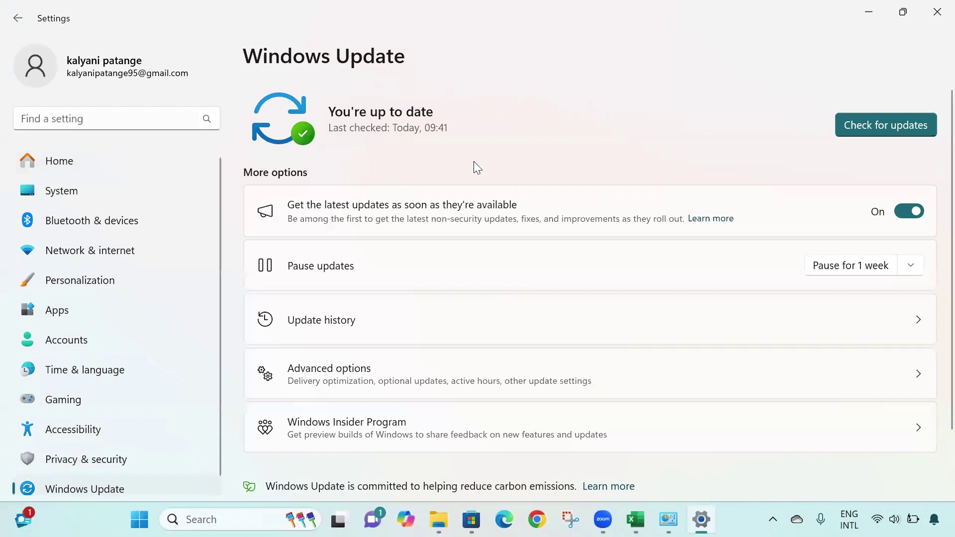